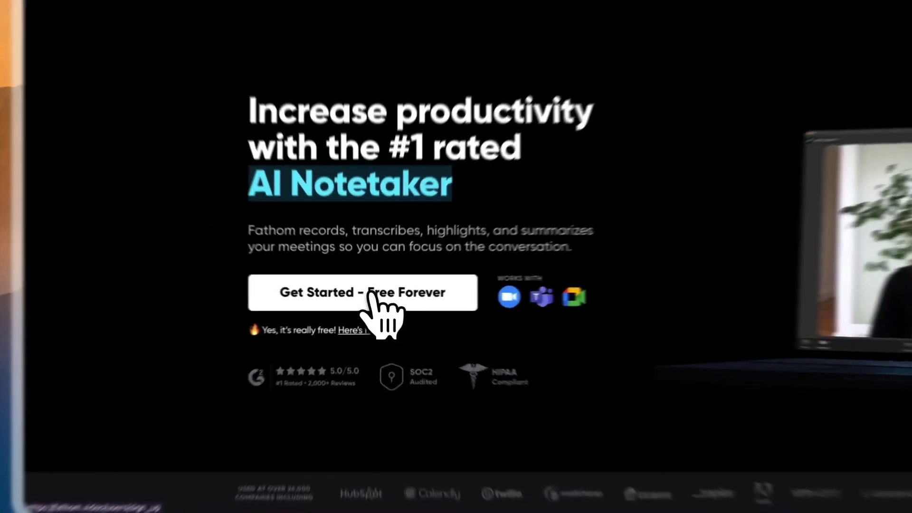
# Step: Sign up with Google, auto-record all calendar meetings, and share recaps only with me
pyautogui.click(370, 293)
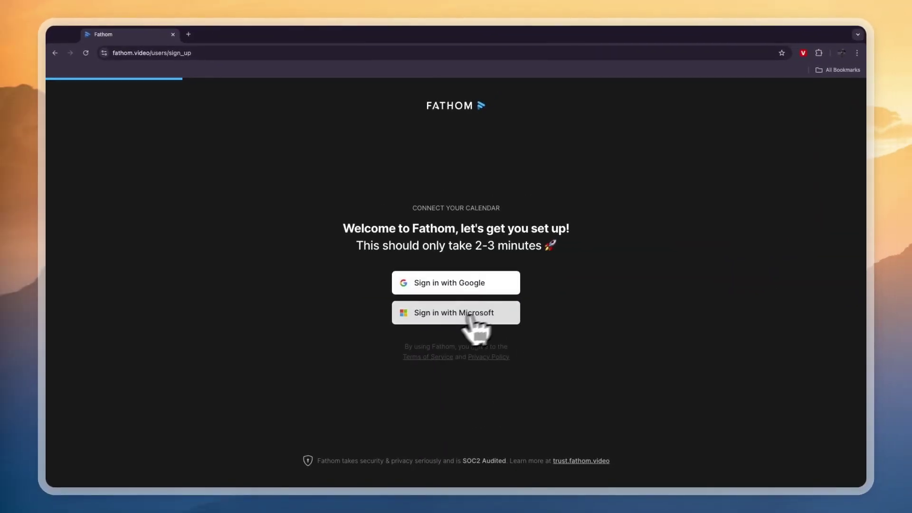
pyautogui.click(465, 287)
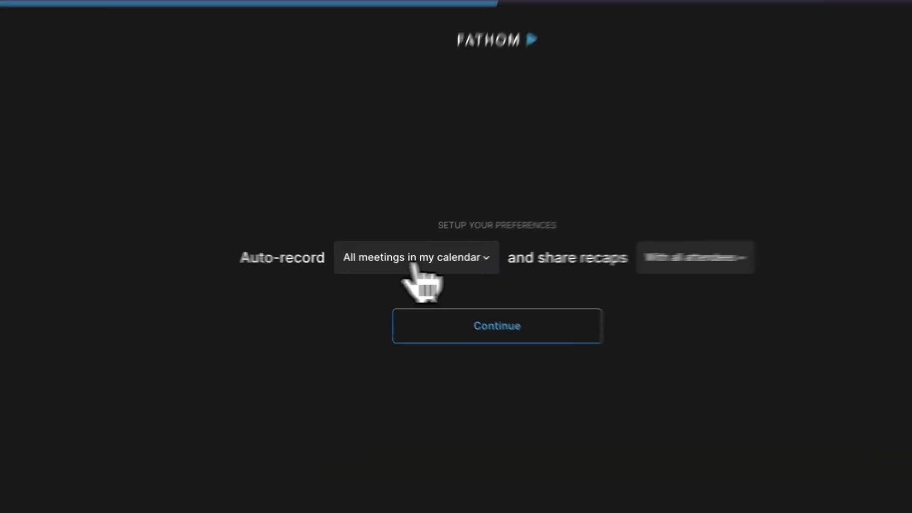
pyautogui.click(435, 267)
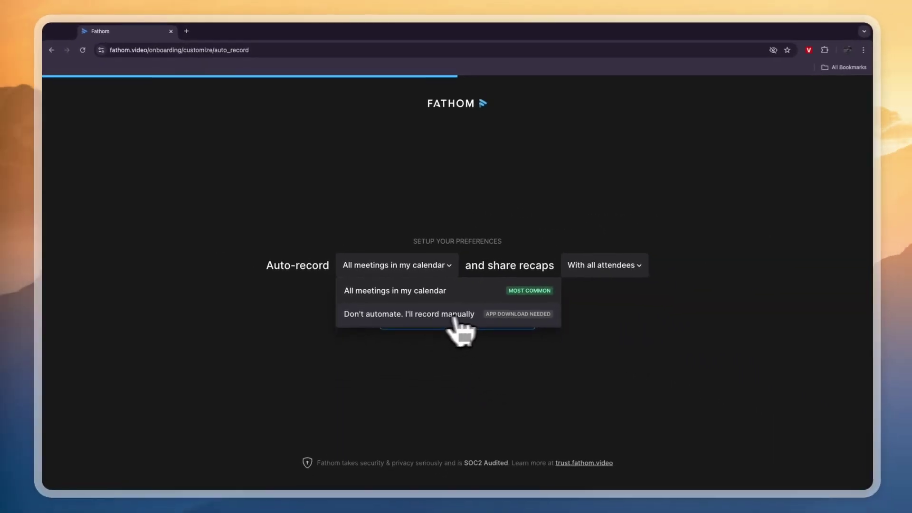
pyautogui.click(428, 290)
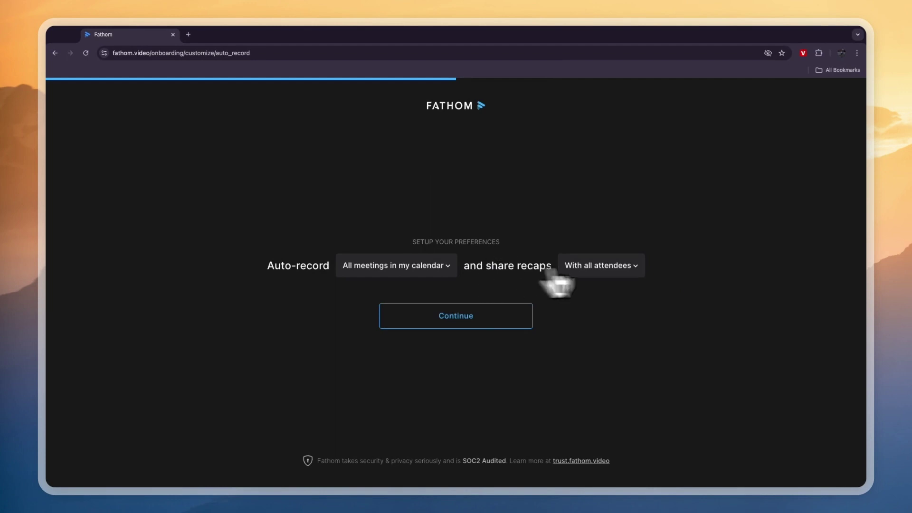
pyautogui.click(589, 268)
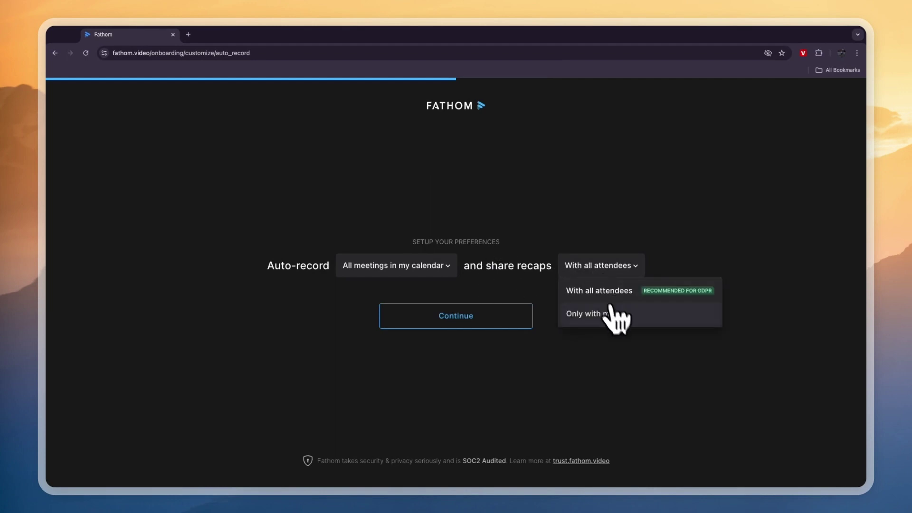
pyautogui.click(653, 315)
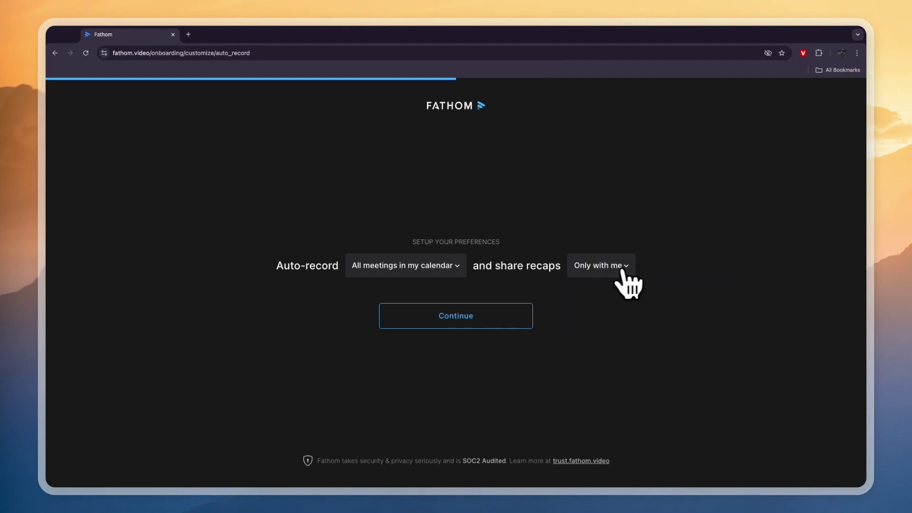
# Step: Set the personalization to Marketing department, 'a manager' role, and 'I don't use a CRM'
pyautogui.click(460, 319)
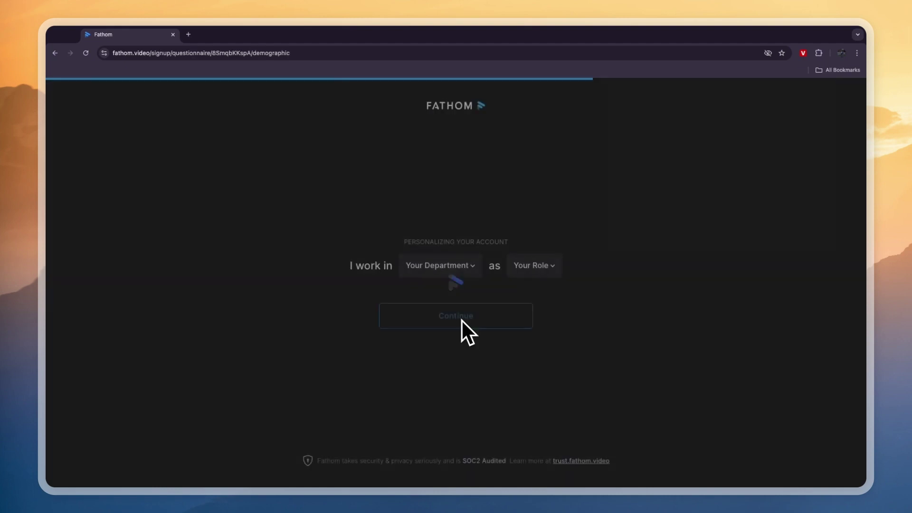
pyautogui.click(434, 264)
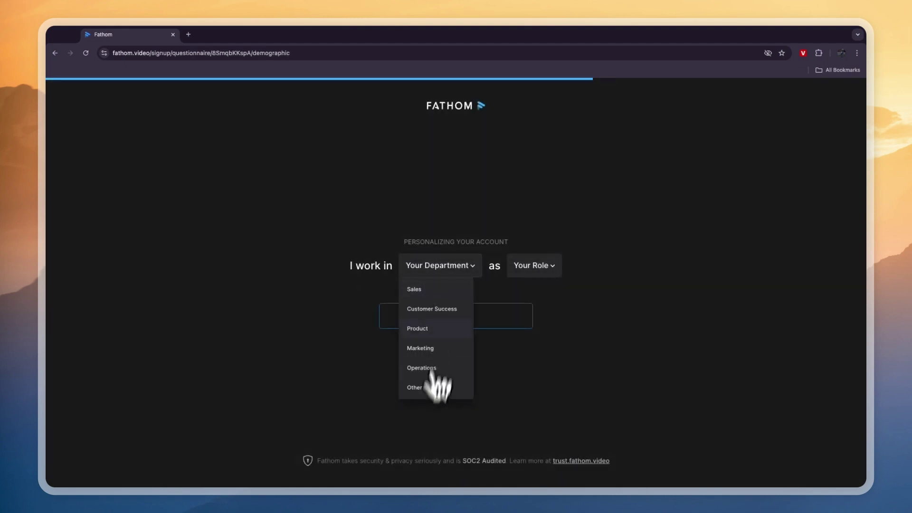
pyautogui.click(434, 347)
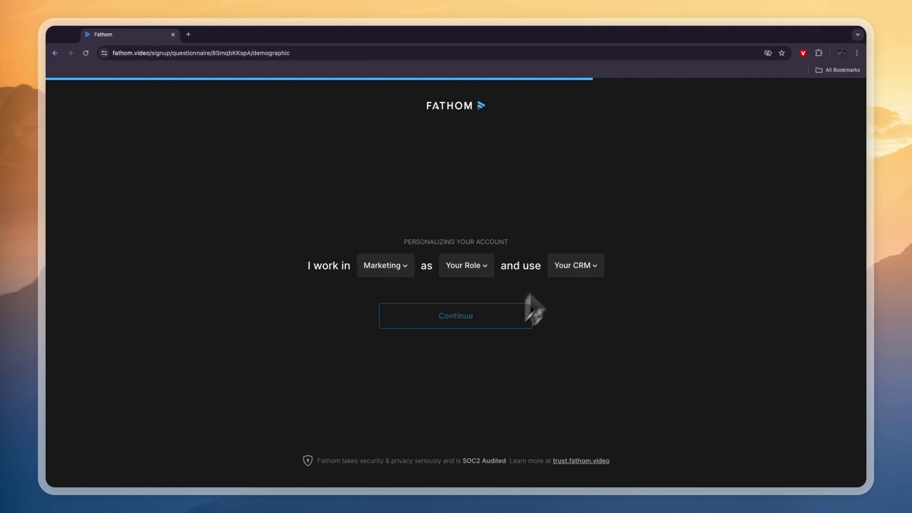
pyautogui.click(455, 268)
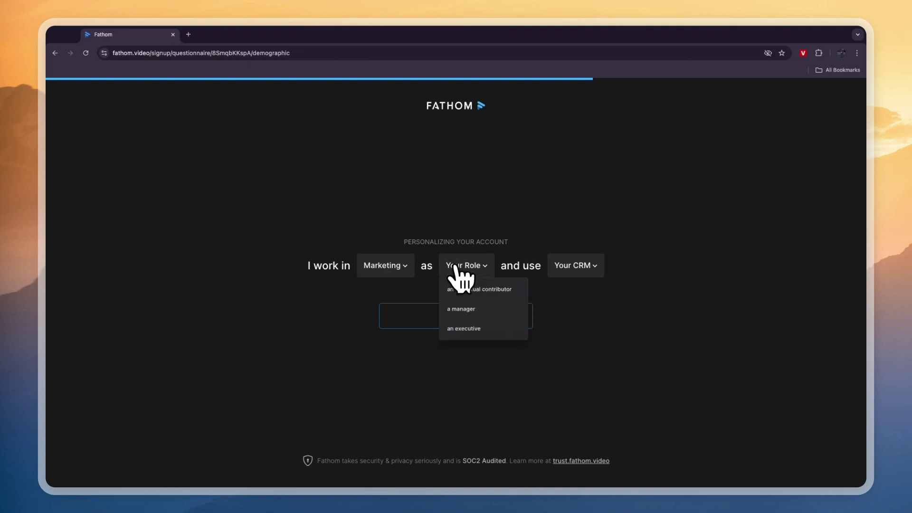
pyautogui.click(478, 310)
pyautogui.click(560, 266)
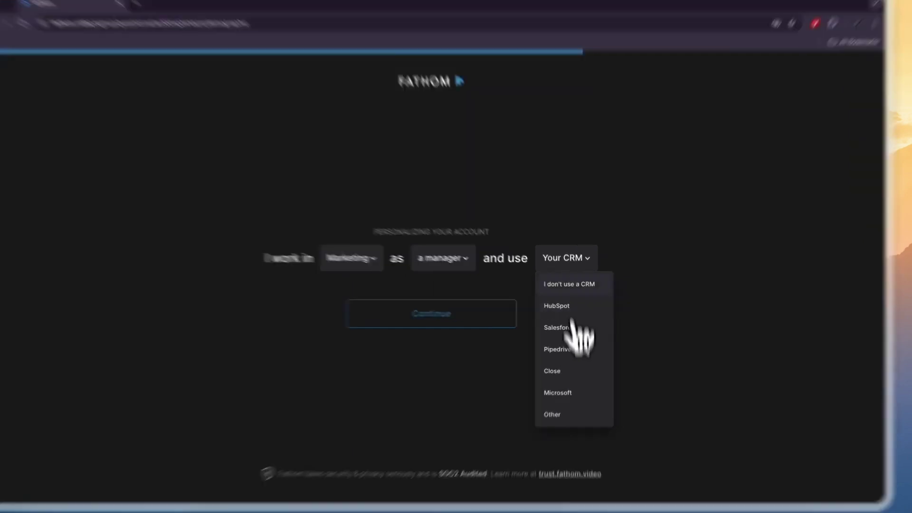
pyautogui.click(569, 283)
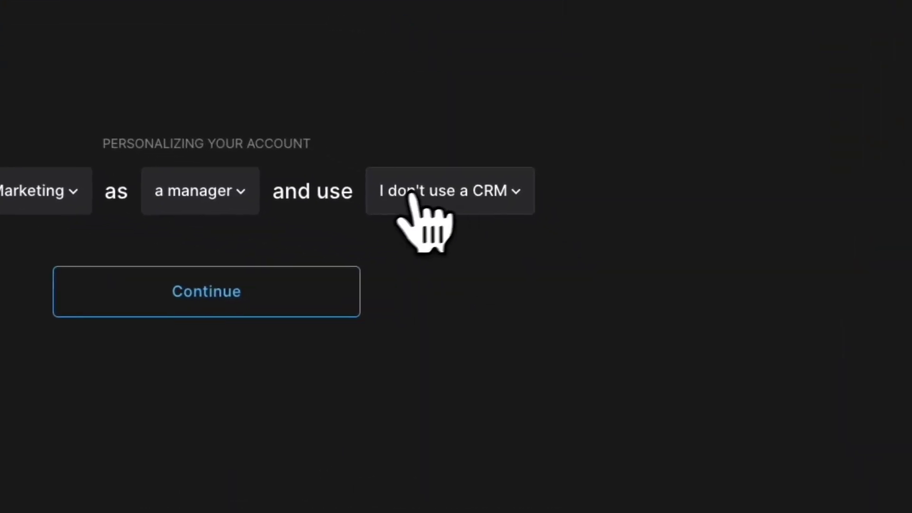
pyautogui.click(311, 297)
pyautogui.moveTo(347, 216); pyautogui.dragTo(682, 326)
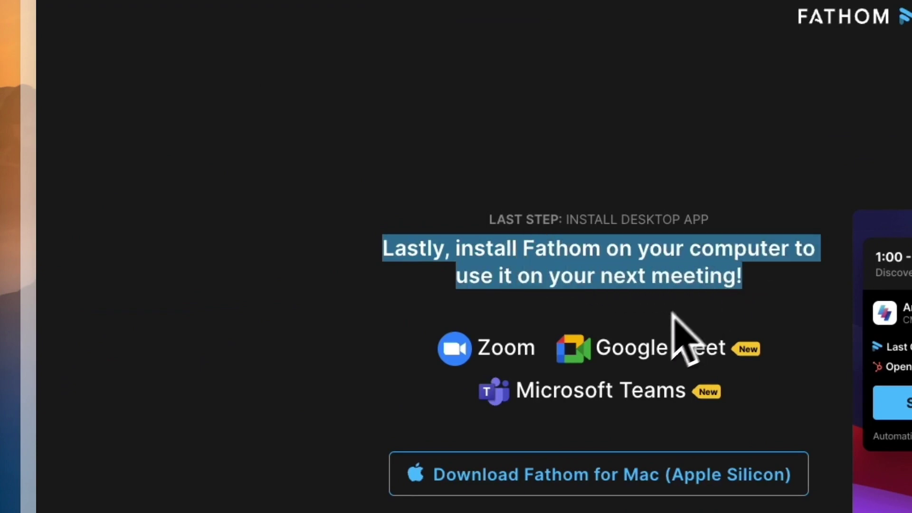
# Step: Download Fathom for Mac (Apple Silicon)
pyautogui.click(603, 468)
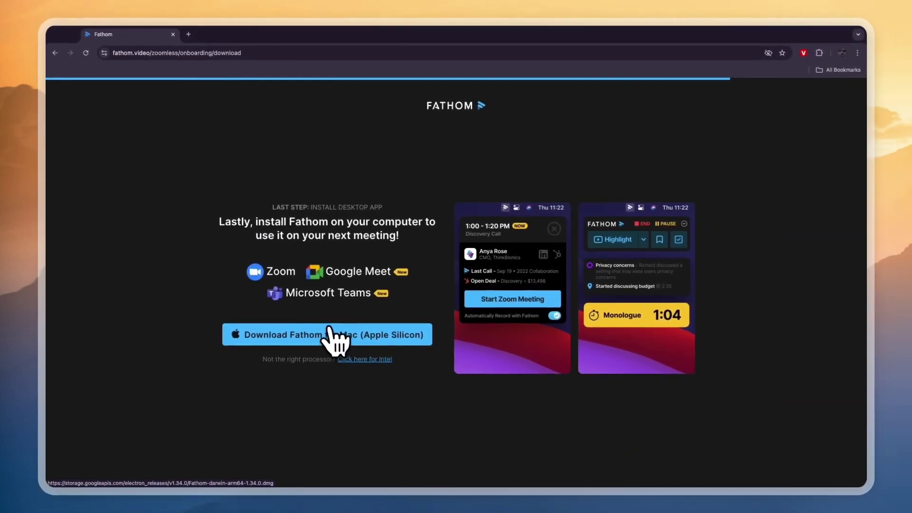
pyautogui.click(380, 338)
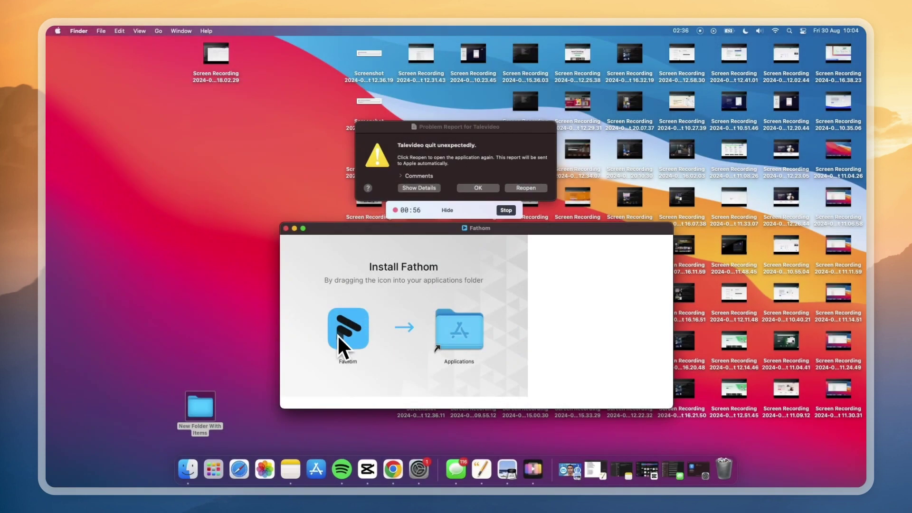
# Step: Install Fathom into Applications, launch it past the security prompt, and sign in to link the account
pyautogui.moveTo(342, 342); pyautogui.dragTo(463, 346)
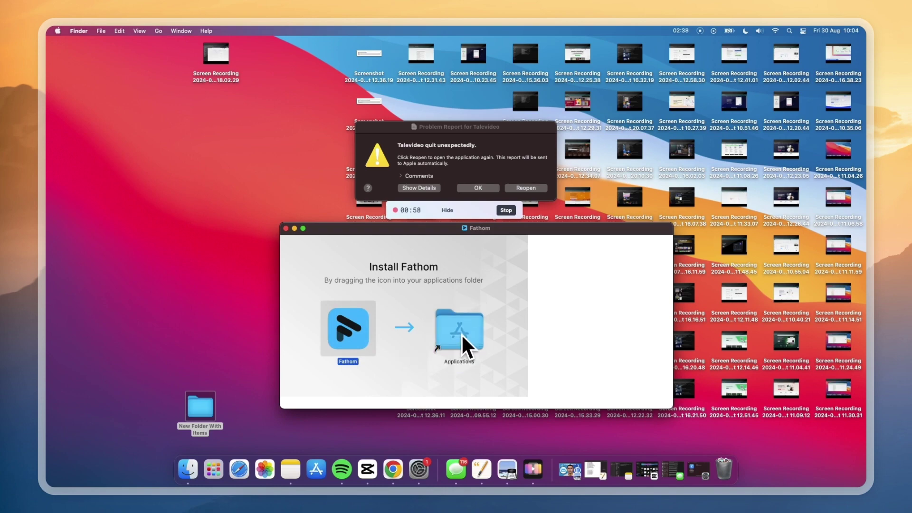
pyautogui.click(396, 470)
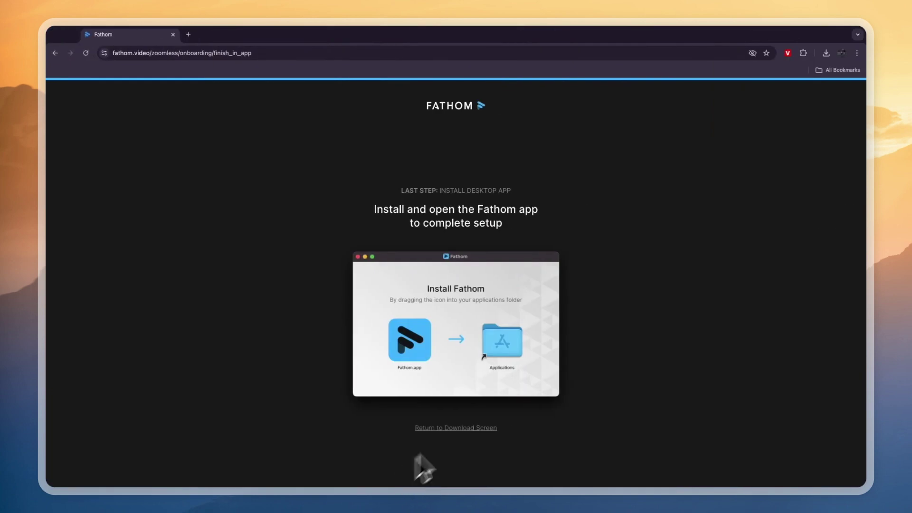
pyautogui.moveTo(402, 487)
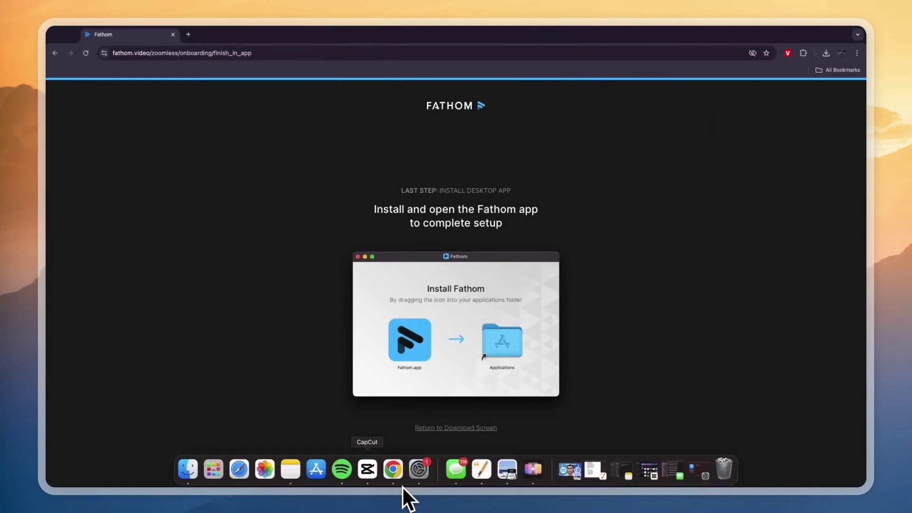
pyautogui.click(212, 471)
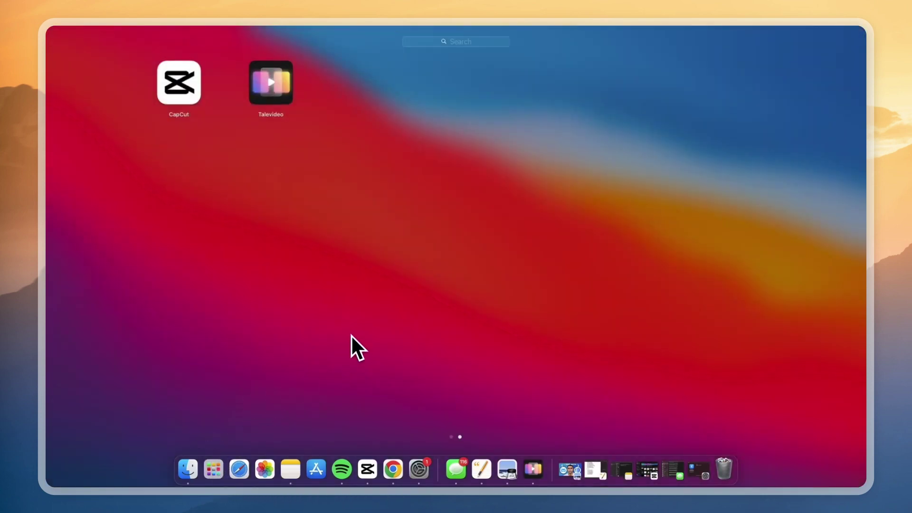
pyautogui.hscroll(-3, 351, 336)
pyautogui.click(452, 81)
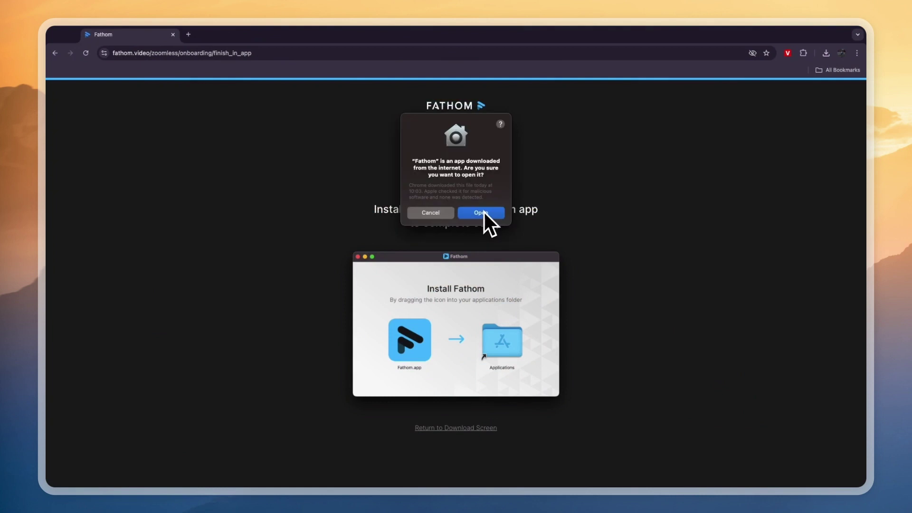
pyautogui.click(481, 212)
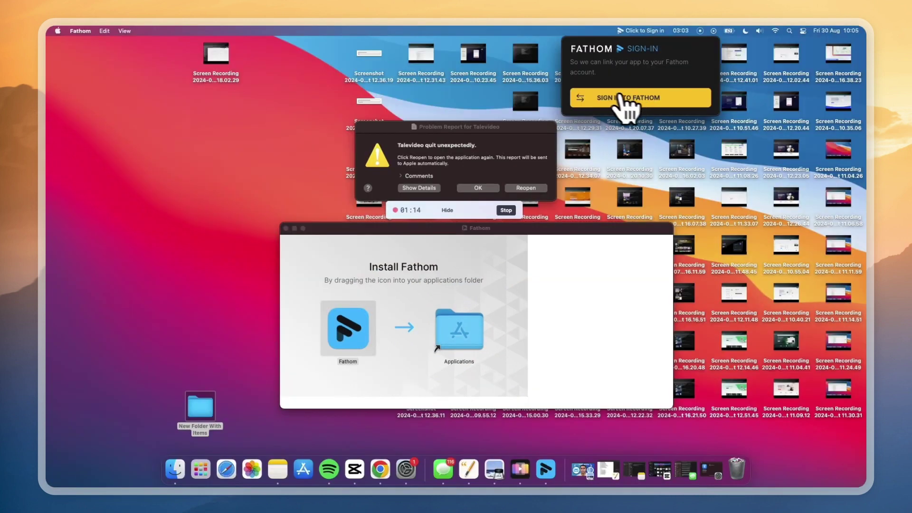
pyautogui.click(628, 101)
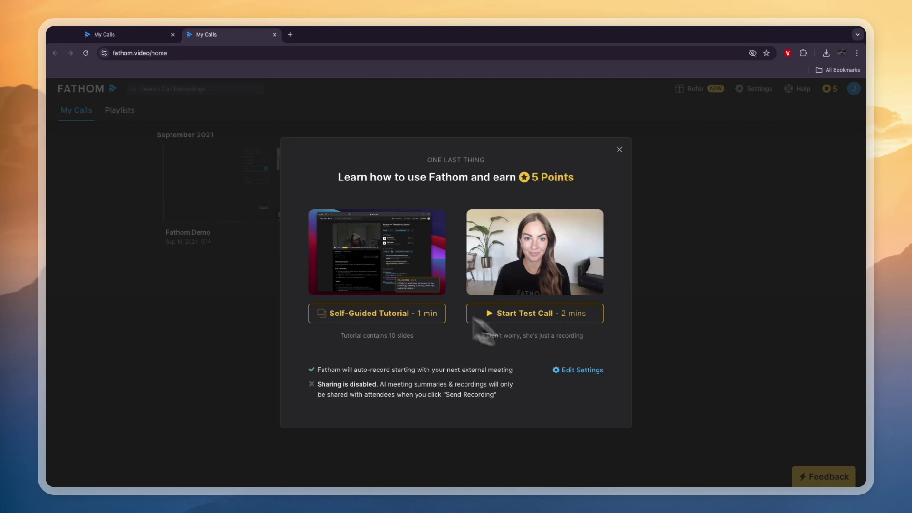
# Step: Open the Fathom Demo recording's transcript and ask Fathom AI 'Who else should we speak to?'
pyautogui.click(619, 150)
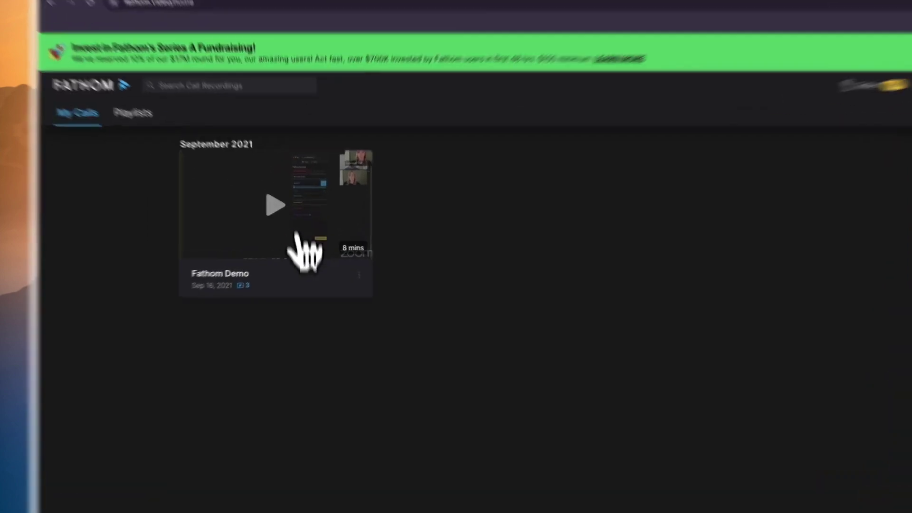
pyautogui.click(298, 235)
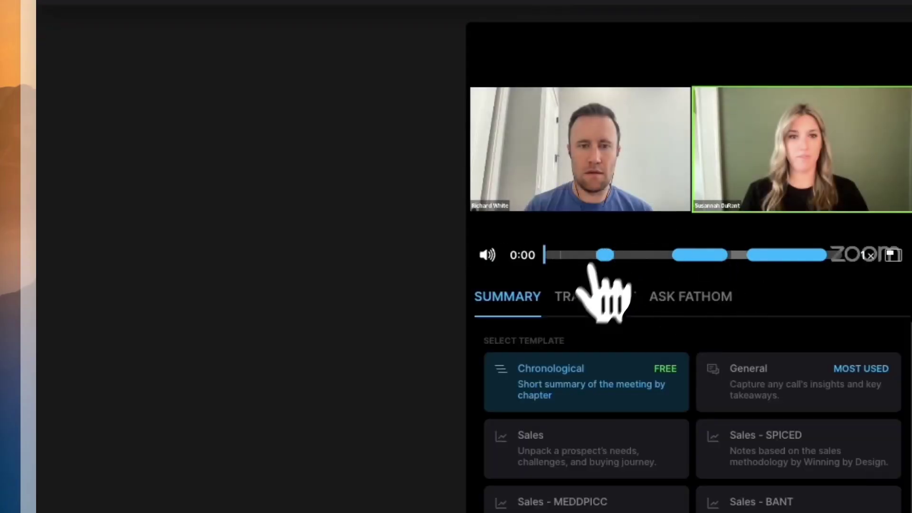
pyautogui.click(569, 295)
pyautogui.scroll(-3, 680, 403)
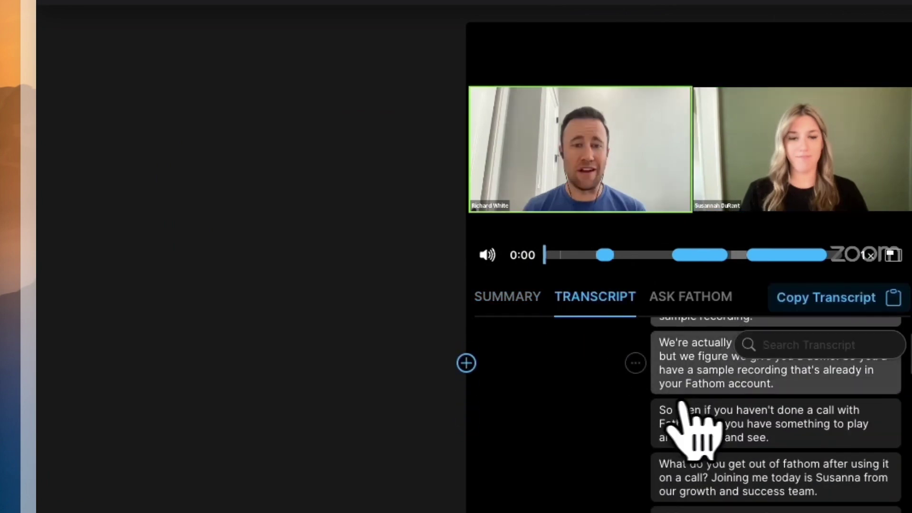
pyautogui.click(690, 297)
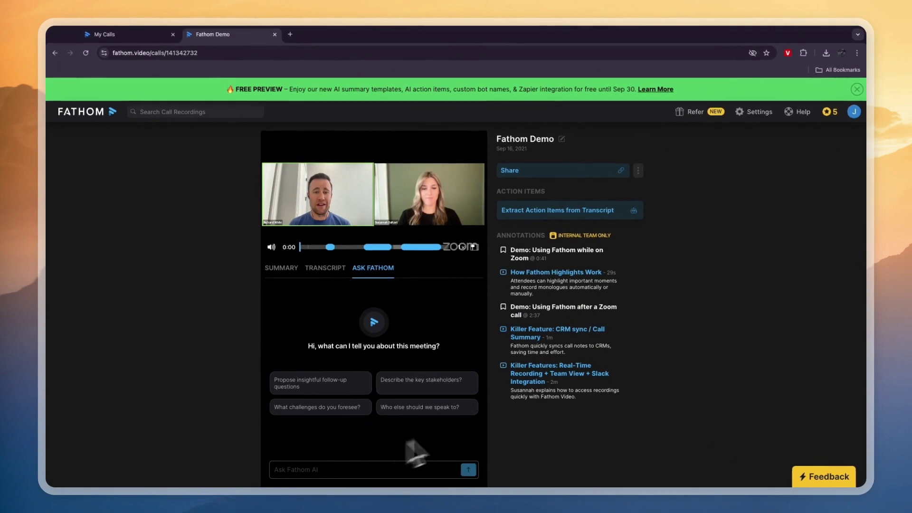
pyautogui.click(420, 407)
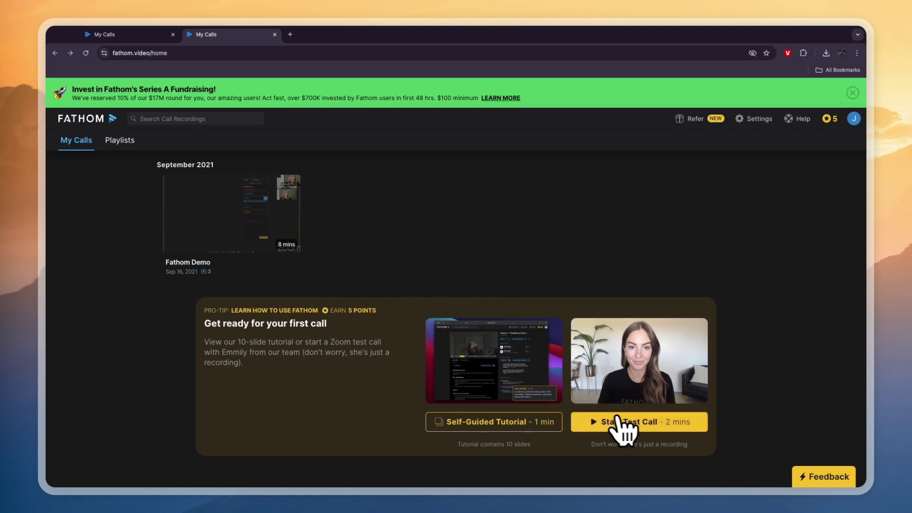
# Step: Try the Fathom test call, return to My Calls, and open a new tab for Google Meet
pyautogui.click(627, 425)
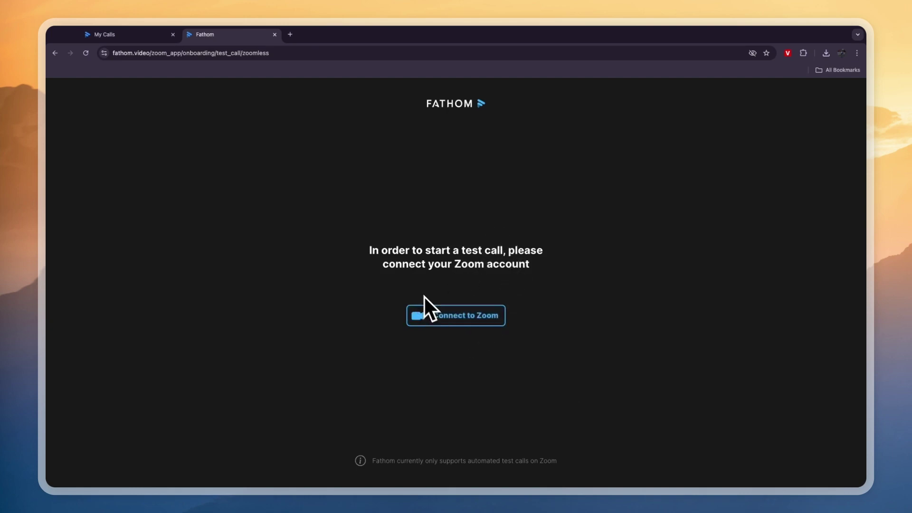
pyautogui.click(55, 53)
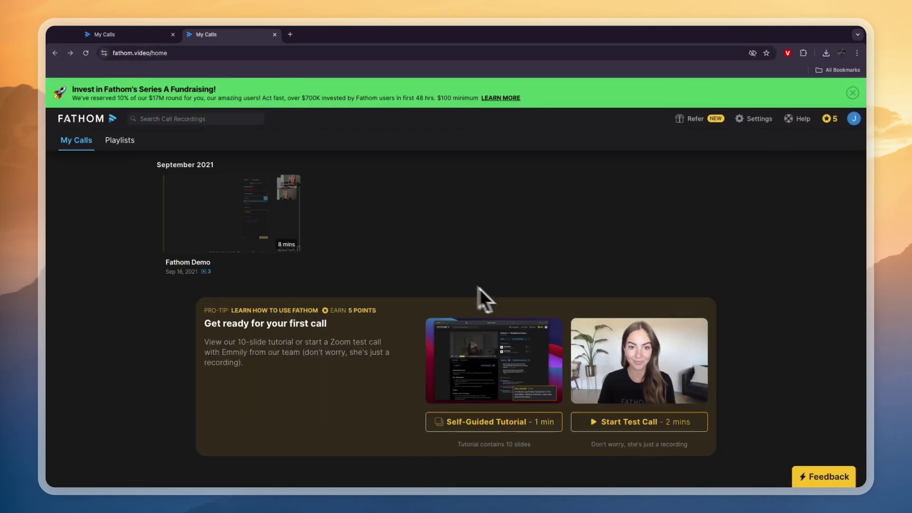
pyautogui.click(290, 34)
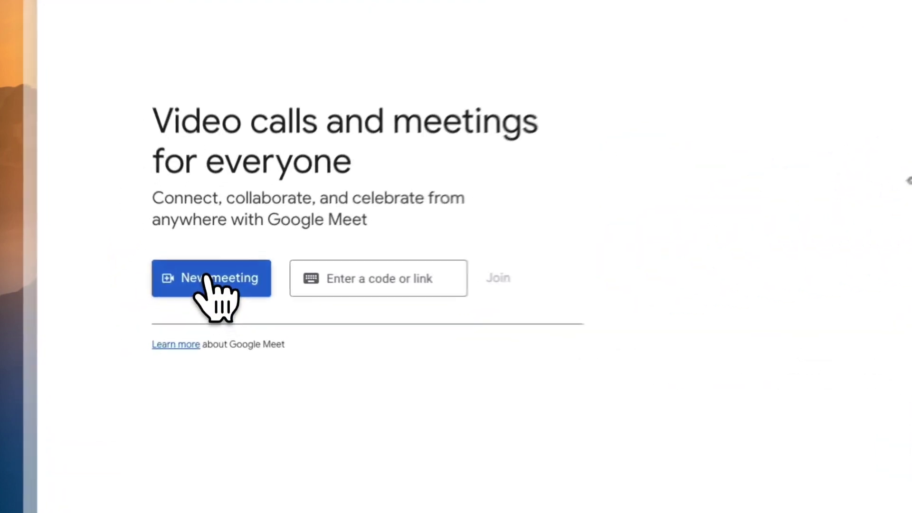
# Step: Start an instant Google Meet meeting and return to the Fathom page, dismissing its dialog
pyautogui.click(137, 325)
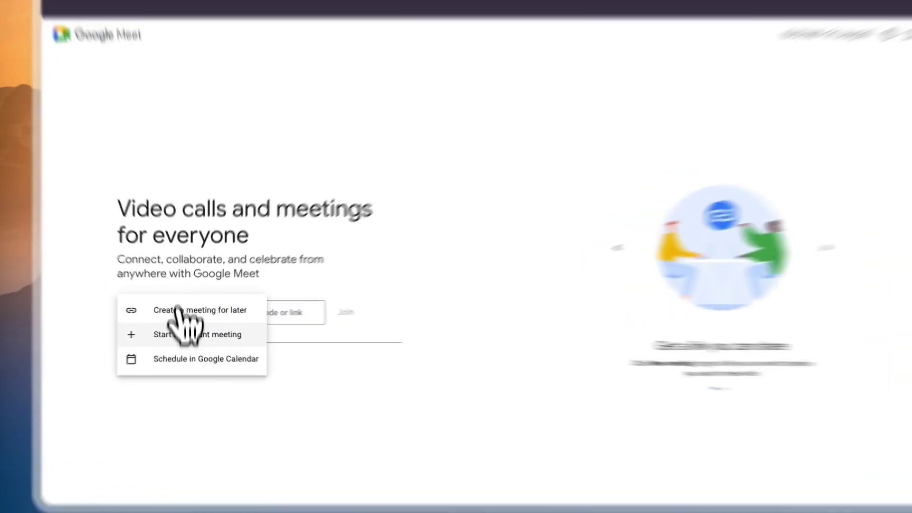
pyautogui.click(186, 333)
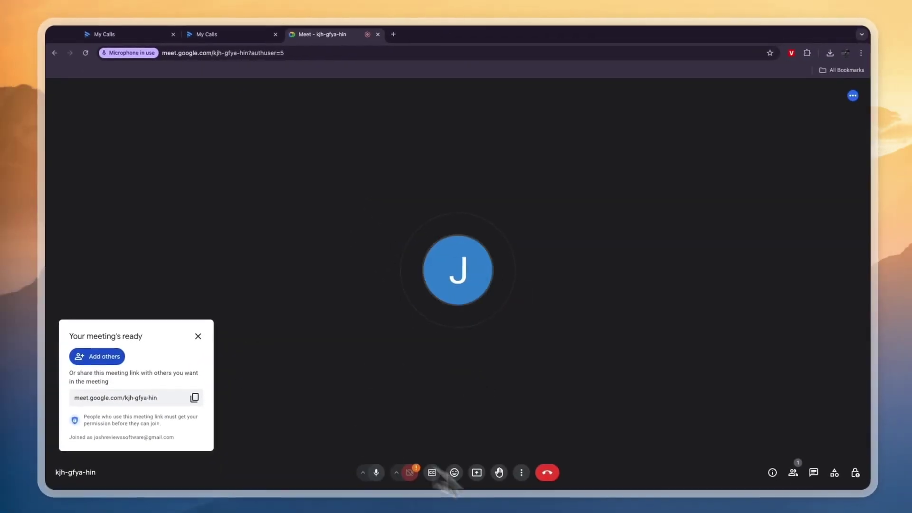
pyautogui.click(104, 34)
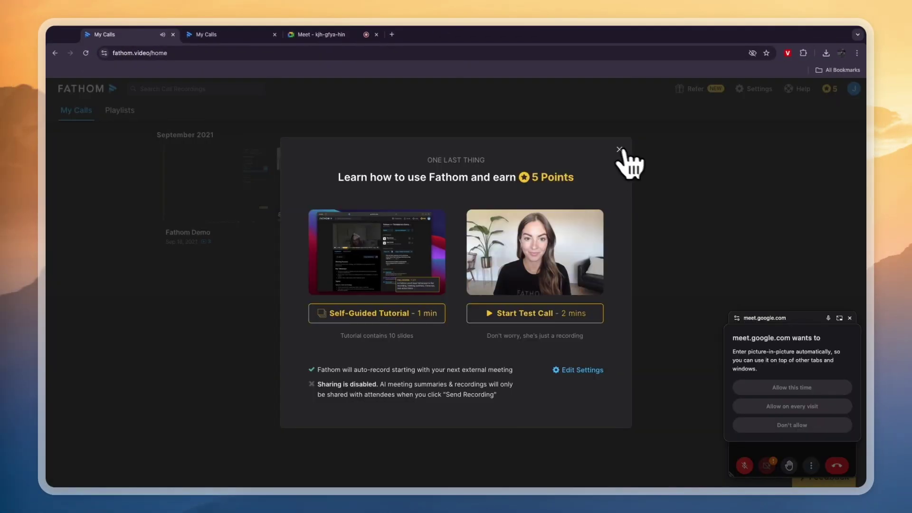
pyautogui.click(620, 159)
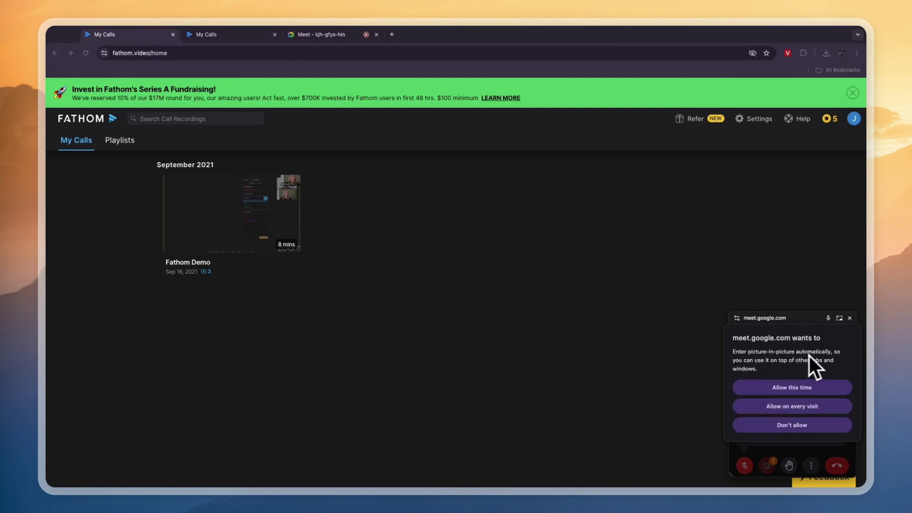
# Step: Allow Meet picture-in-picture on every visit, reposition the floating call window, and leave the call
pyautogui.click(797, 406)
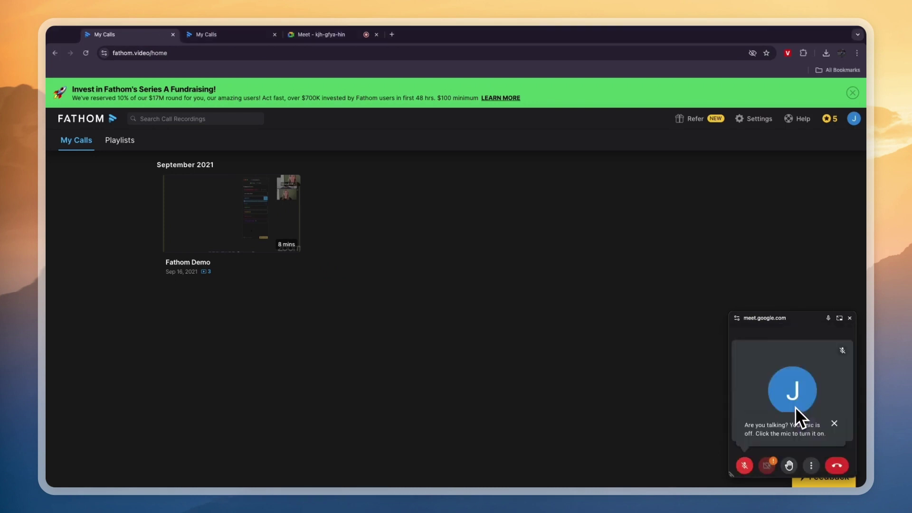
pyautogui.moveTo(783, 333); pyautogui.dragTo(591, 215)
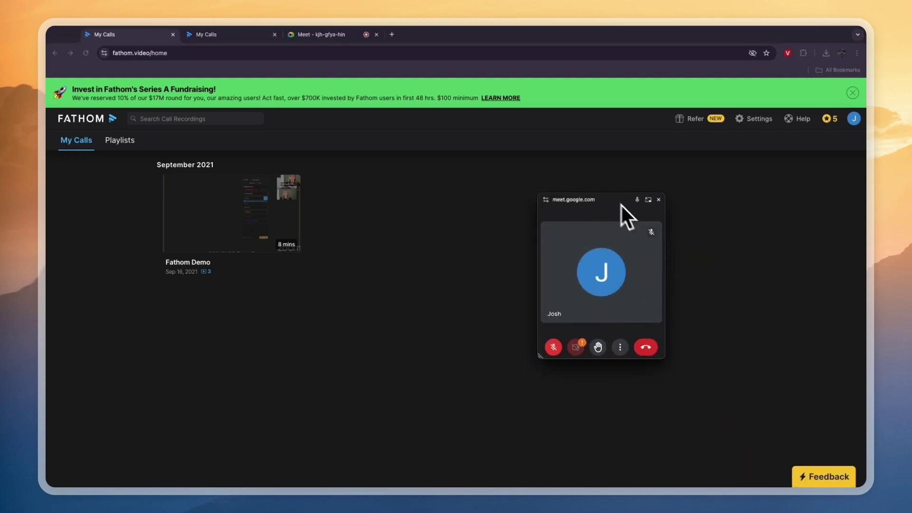
pyautogui.moveTo(621, 206); pyautogui.dragTo(637, 209)
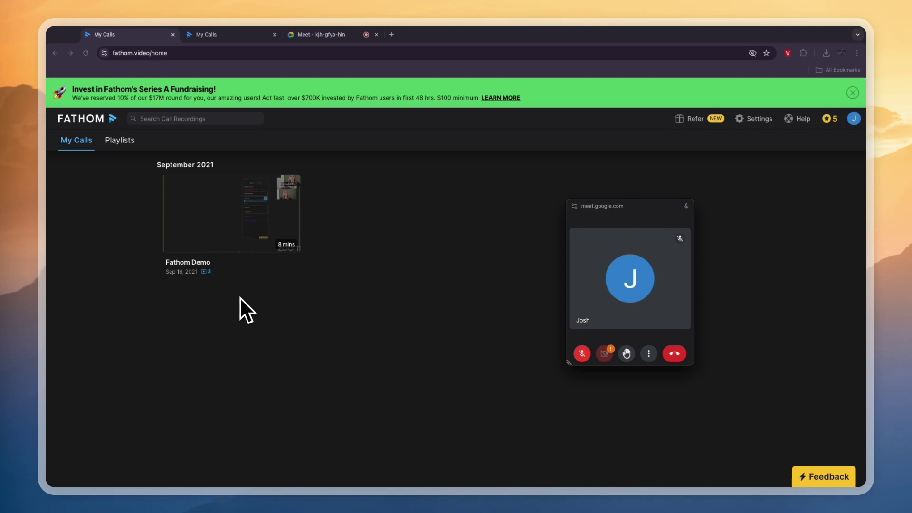
pyautogui.click(675, 354)
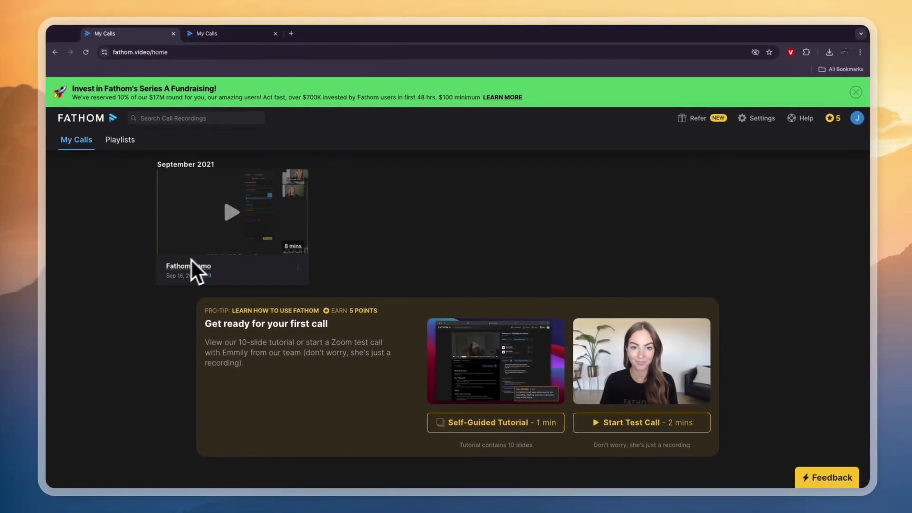
# Step: Delete the Fathom Demo recording, confirming the deletion, then go to User Settings
pyautogui.click(297, 267)
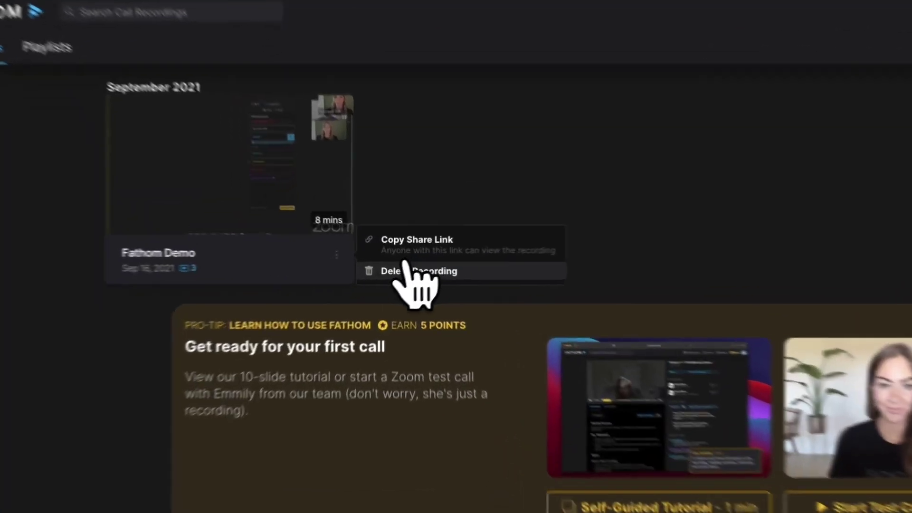
pyautogui.click(338, 276)
pyautogui.click(450, 339)
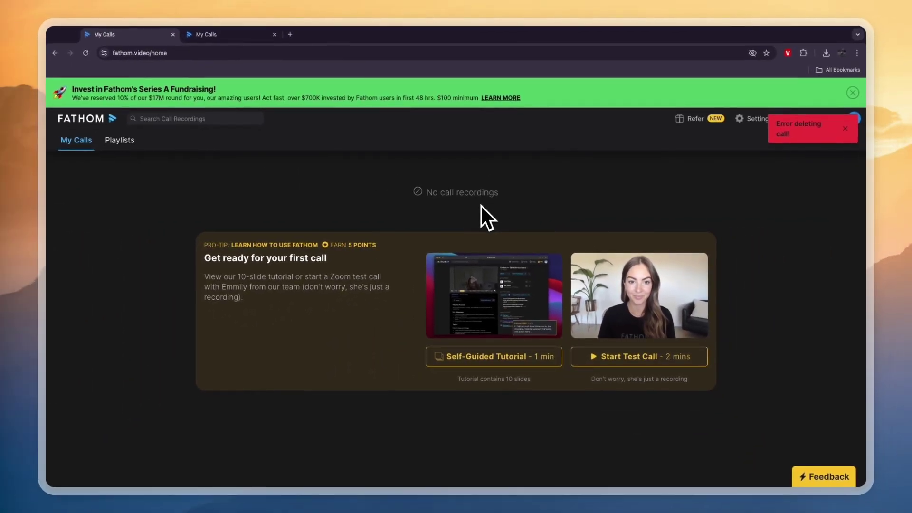
pyautogui.click(749, 120)
pyautogui.scroll(-1, 522, 201)
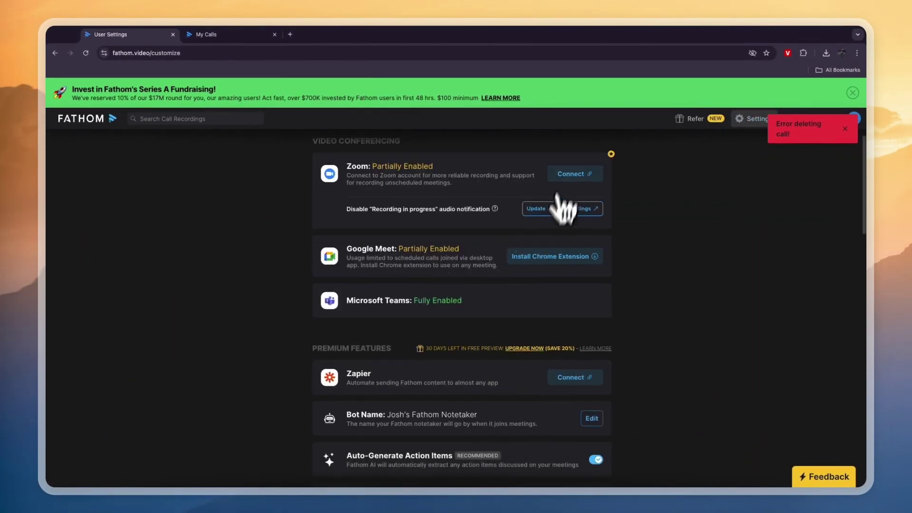
pyautogui.scroll(-3, 549, 209)
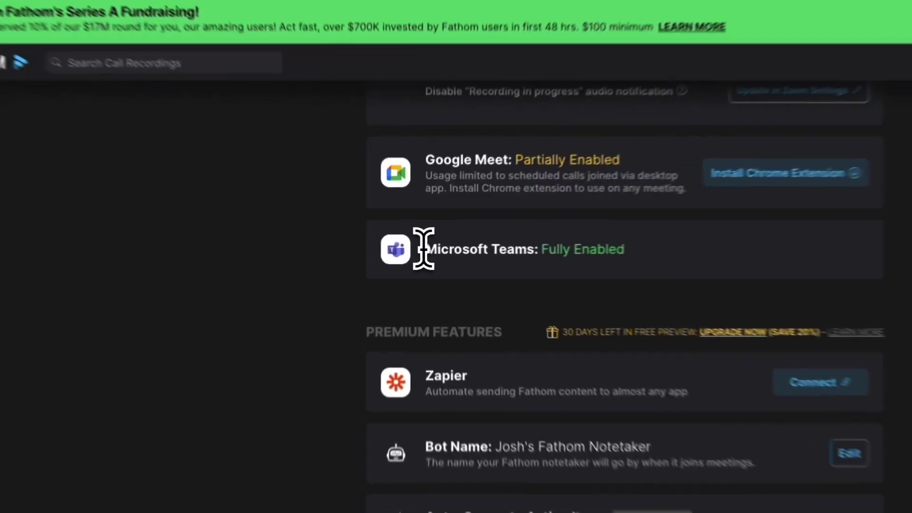
pyautogui.moveTo(347, 226); pyautogui.dragTo(405, 227)
pyautogui.moveTo(461, 226); pyautogui.dragTo(418, 226)
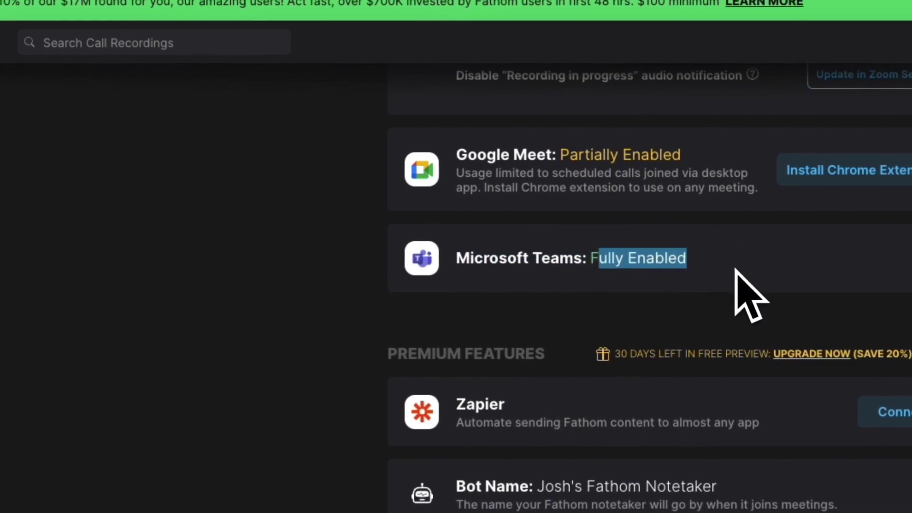
pyautogui.click(688, 254)
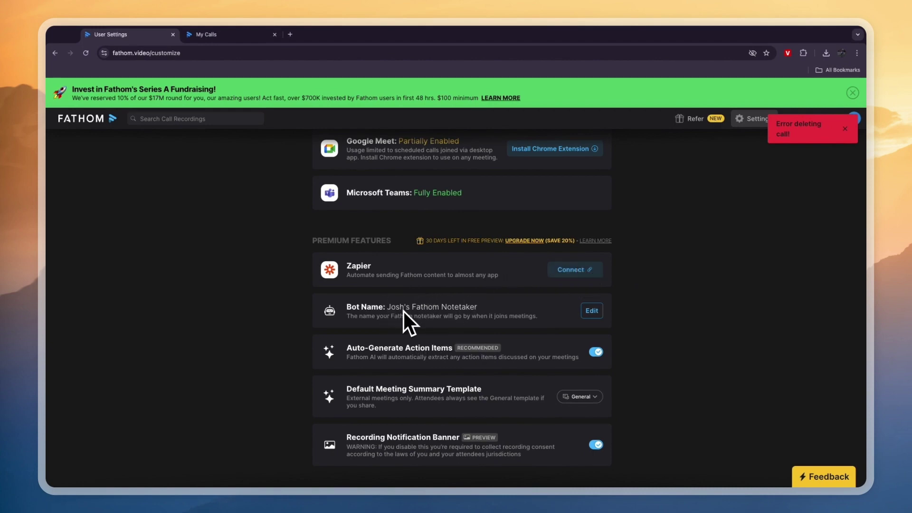
pyautogui.scroll(-5, 409, 311)
pyautogui.scroll(-7, 485, 413)
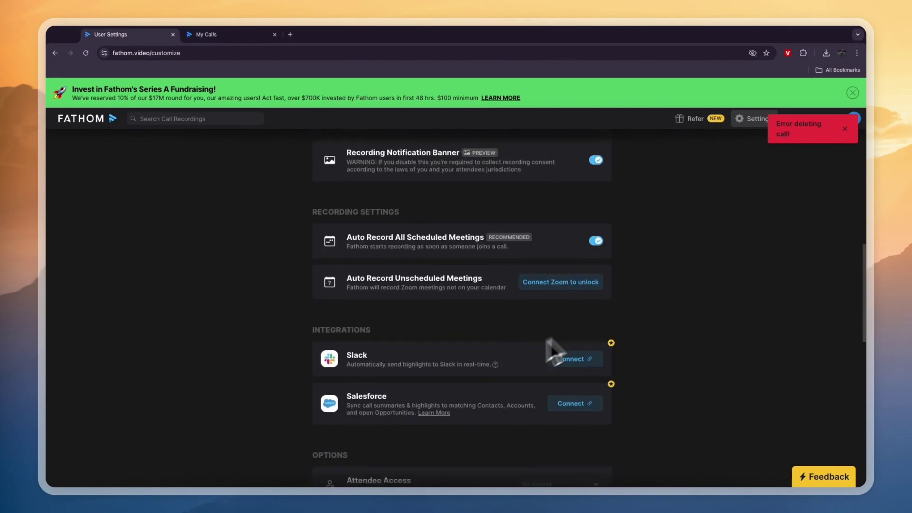
pyautogui.press('super+Left')
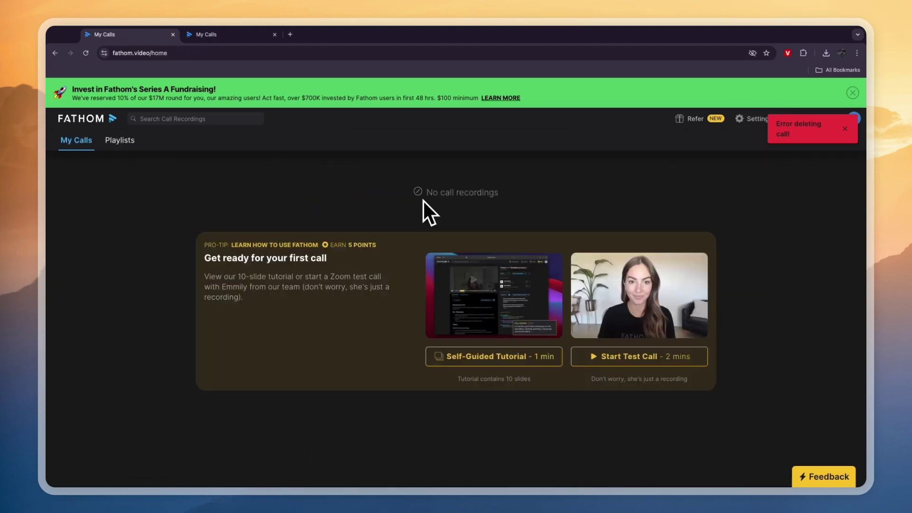